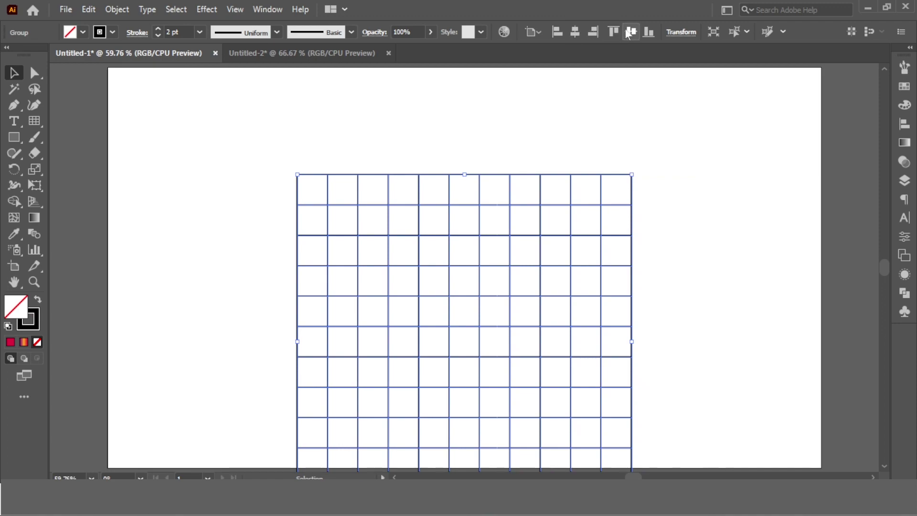
Draw a 490 × 490 px circle and center it horizontally and vertically on the artboard over the grid
click(666, 135)
drag(16, 142, 57, 168)
click(208, 162)
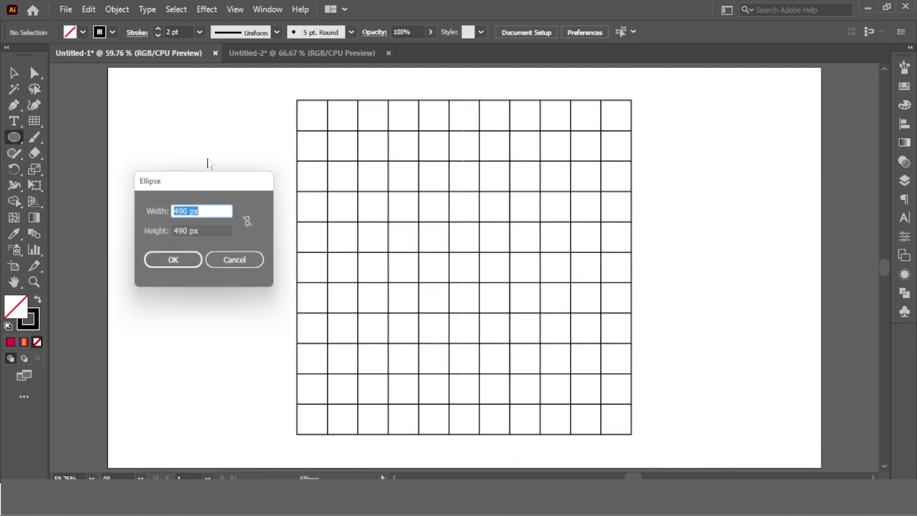
click(186, 272)
click(13, 73)
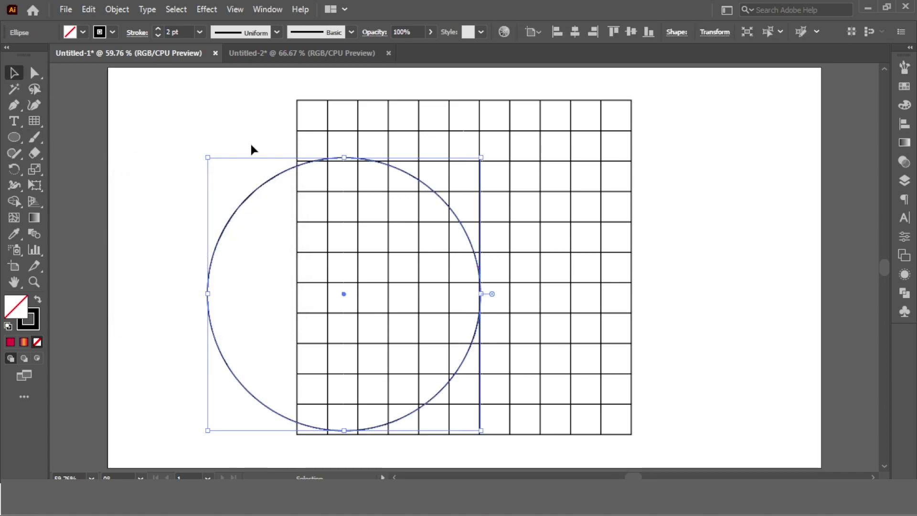
click(575, 32)
click(630, 31)
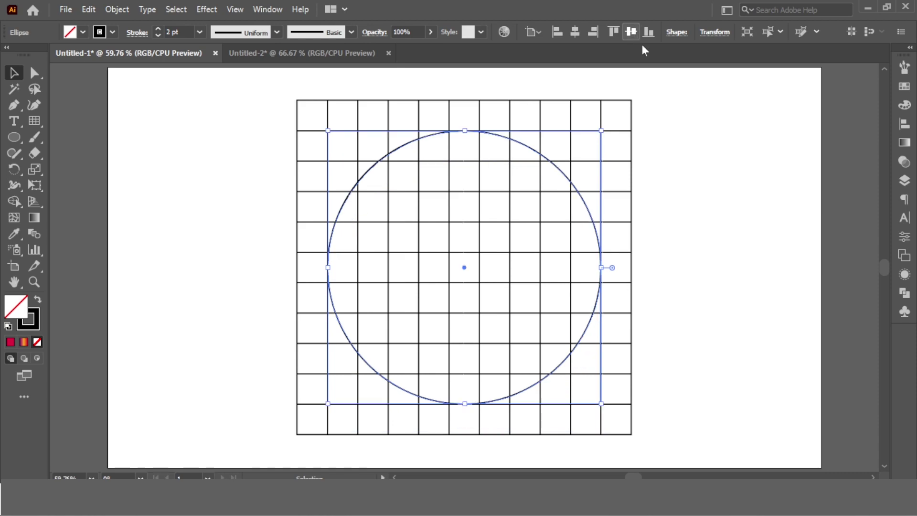
click(676, 165)
Draw a rectangle eight by two grid cells from the circle's left edge and round its lower-right corner to 109.0908 px
drag(674, 167, 530, 288)
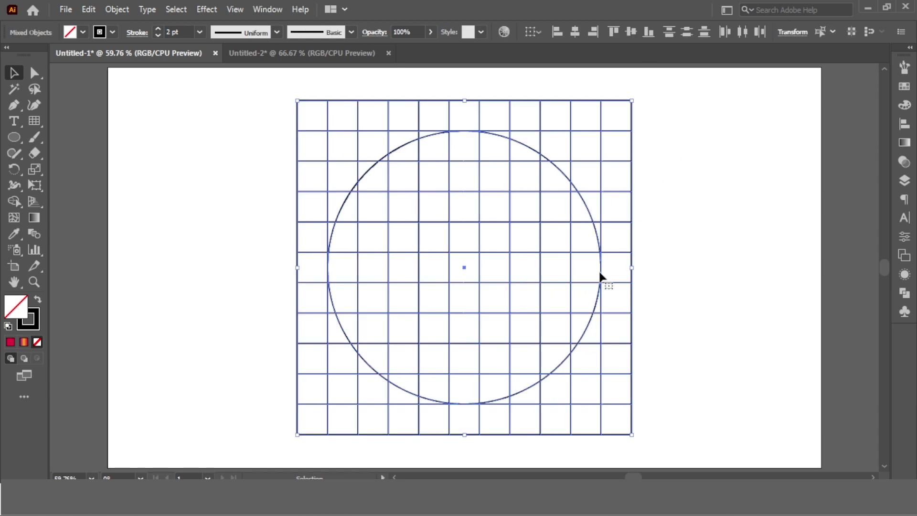
click(693, 234)
drag(19, 136, 56, 136)
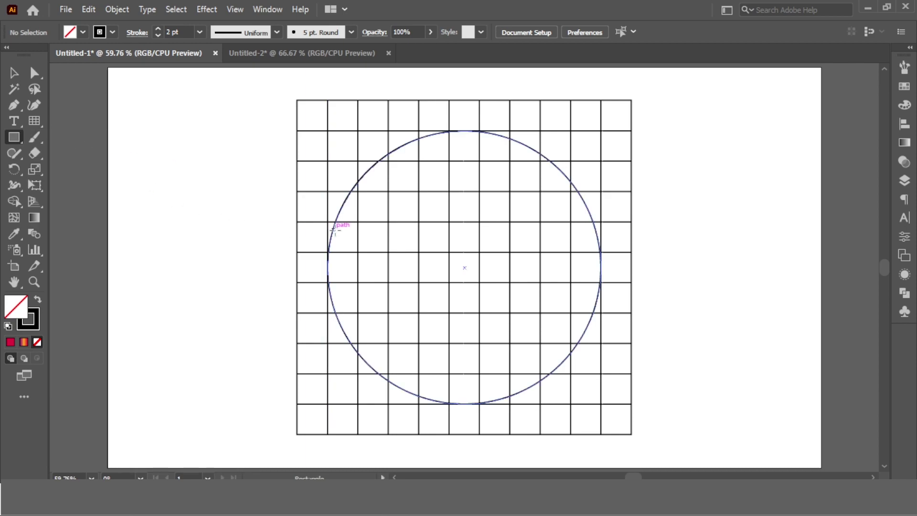
mouse_move(327, 222)
mouse_down()
mouse_move(342, 238)
mouse_move(469, 277)
mouse_move(570, 282)
mouse_move(468, 207)
mouse_move(560, 276)
mouse_move(454, 213)
mouse_move(410, 203)
mouse_up()
key(a)
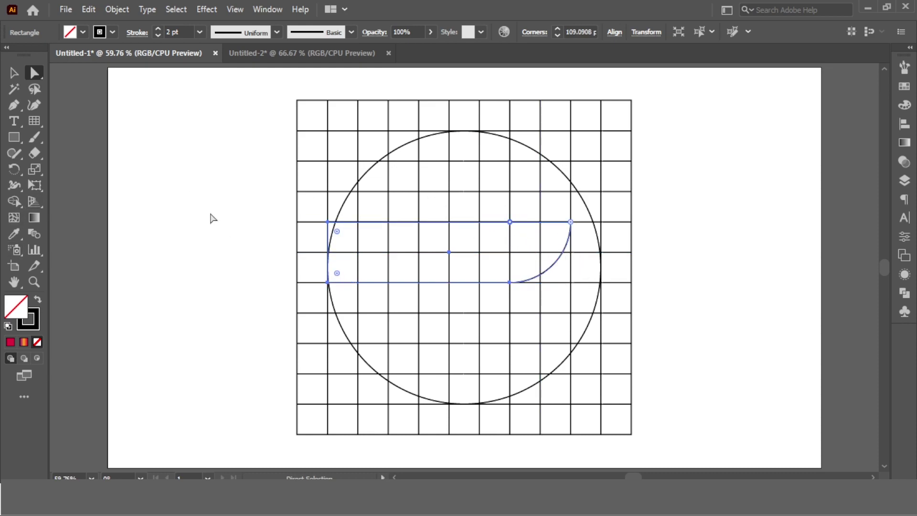
click(10, 72)
click(160, 176)
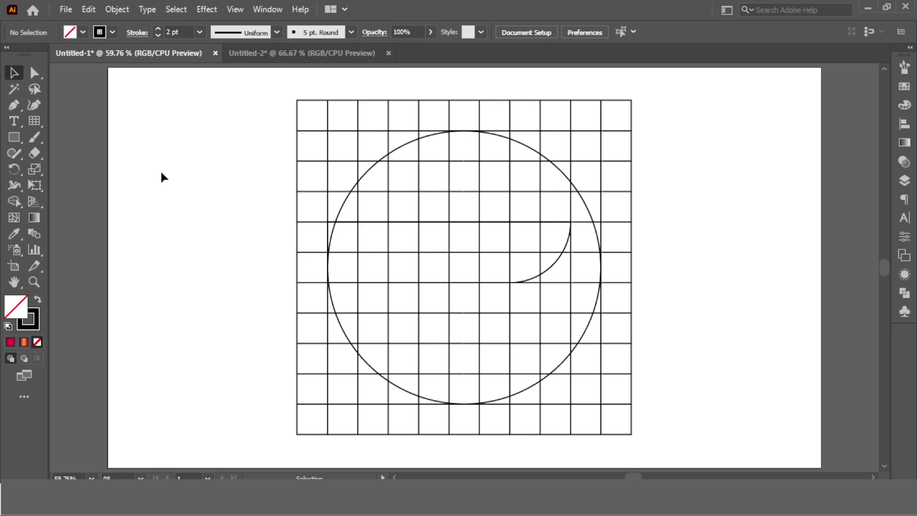
With Shape Builder and a black fill, merge the circle's regions below the rounded rectangle and around its right side into one shape
drag(238, 133, 721, 353)
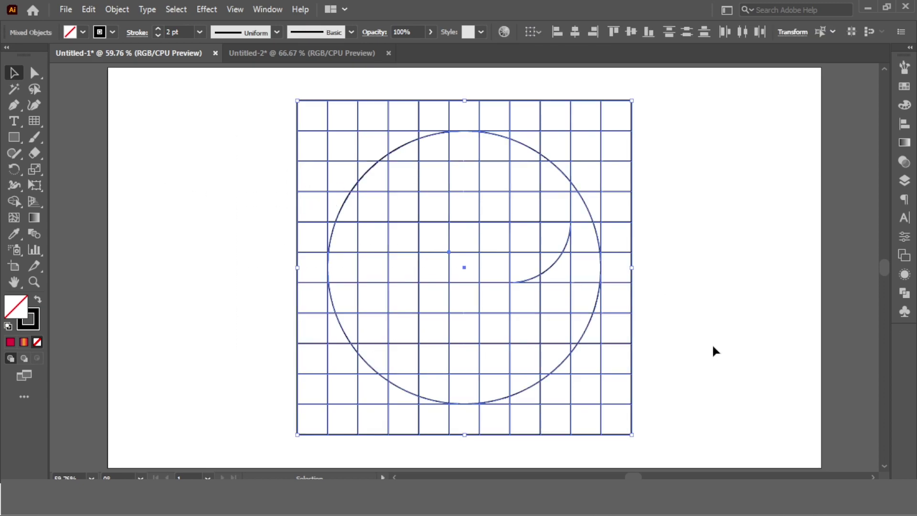
click(17, 200)
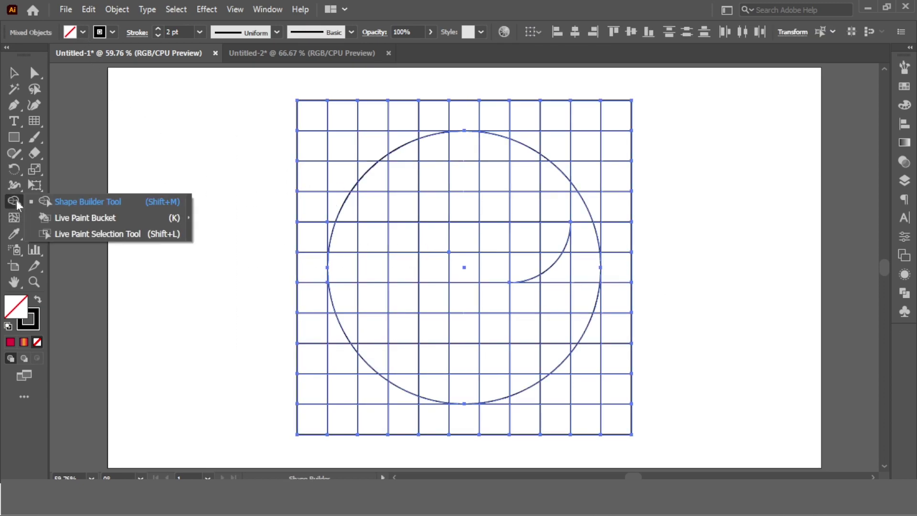
click(52, 201)
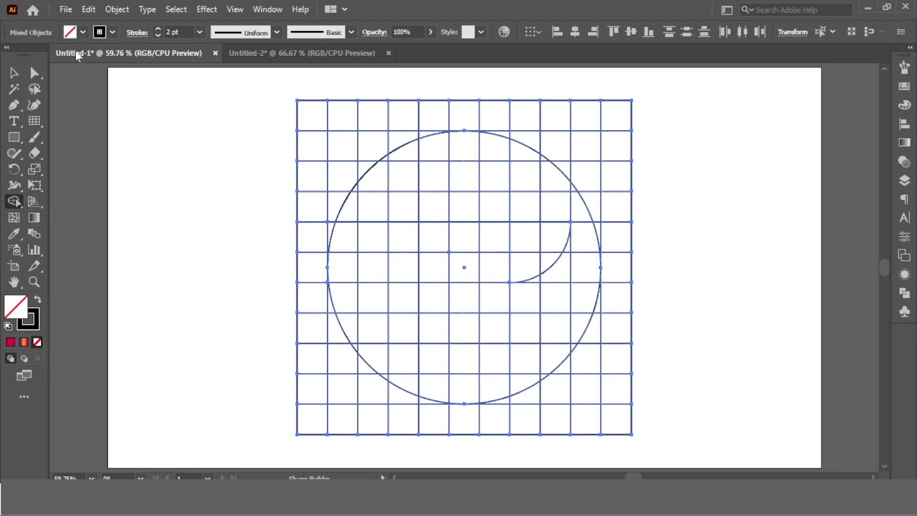
click(81, 33)
click(37, 54)
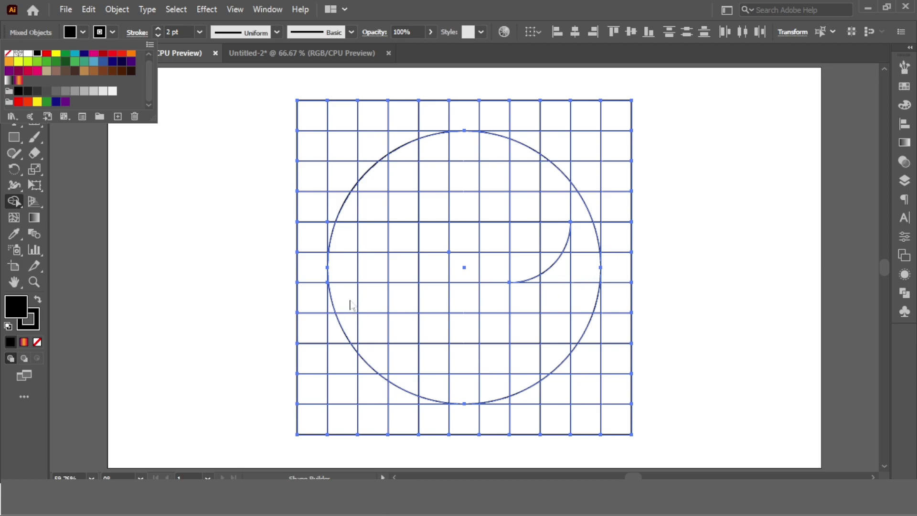
mouse_move(351, 303)
mouse_down()
mouse_move(378, 355)
mouse_move(416, 377)
mouse_move(458, 385)
mouse_move(517, 379)
mouse_move(521, 368)
mouse_move(400, 346)
mouse_move(535, 333)
mouse_move(553, 322)
mouse_move(536, 305)
mouse_move(367, 299)
mouse_up()
mouse_move(543, 338)
mouse_down()
mouse_move(542, 353)
mouse_move(583, 298)
mouse_move(573, 274)
mouse_move(549, 281)
mouse_move(583, 244)
mouse_move(577, 205)
mouse_move(583, 252)
mouse_up()
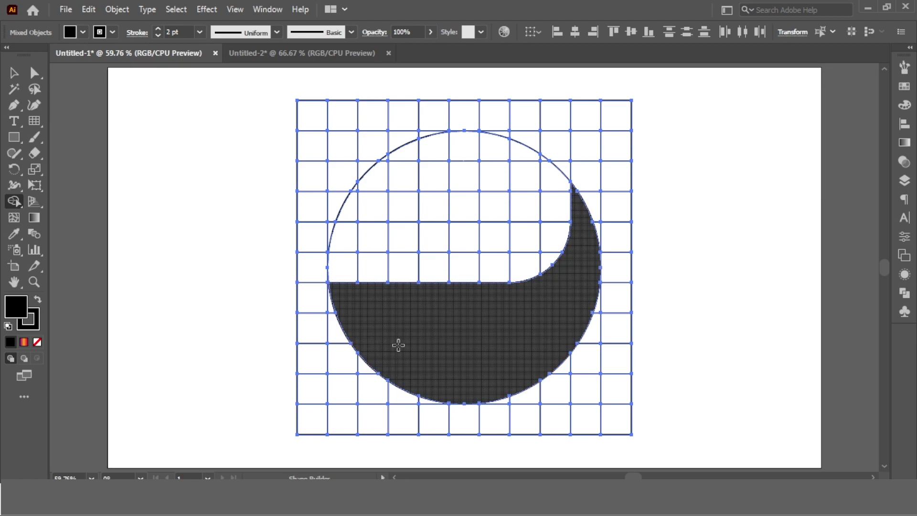
scroll(372, 351, up, 3)
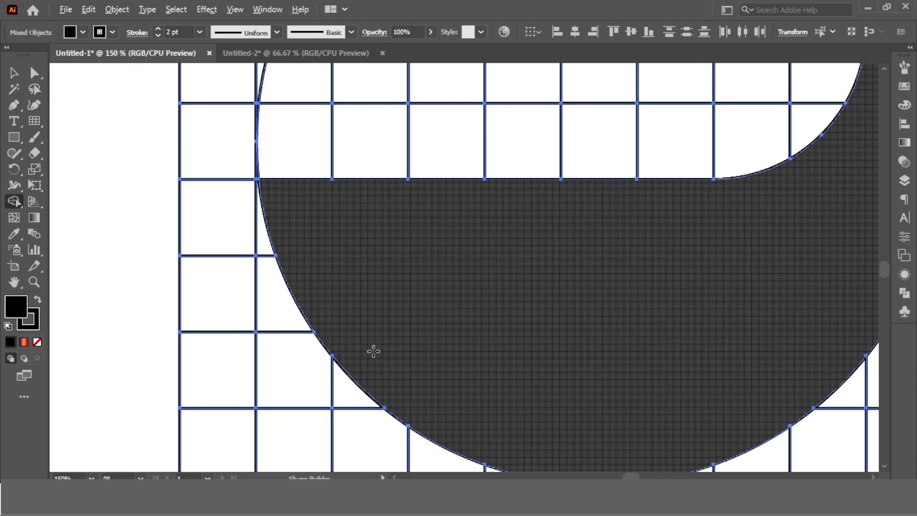
scroll(373, 352, down, 2)
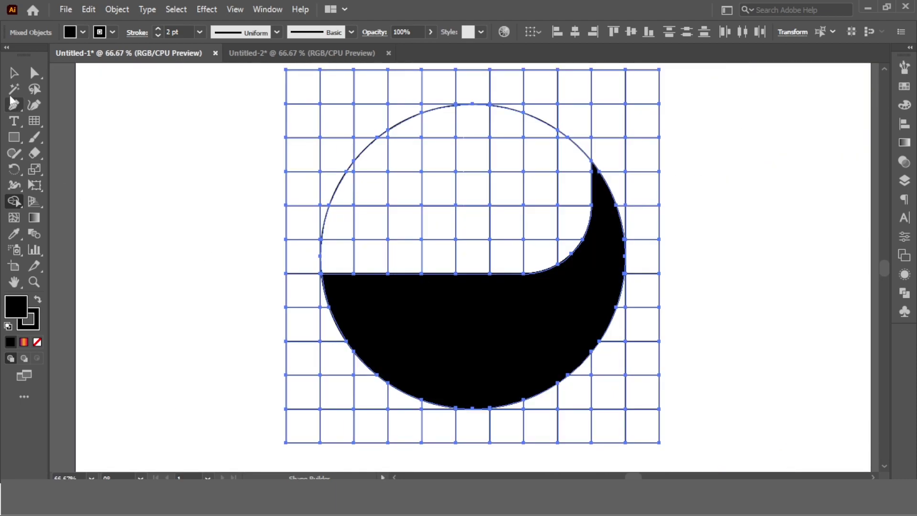
Copy only the merged black shape
click(15, 72)
click(150, 133)
key(a)
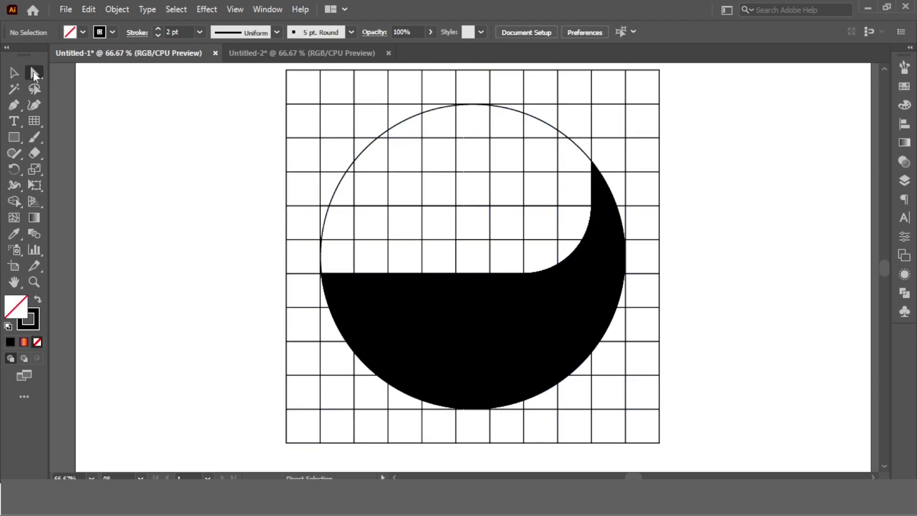
click(462, 310)
key(ctrl+c)
key(ctrl)
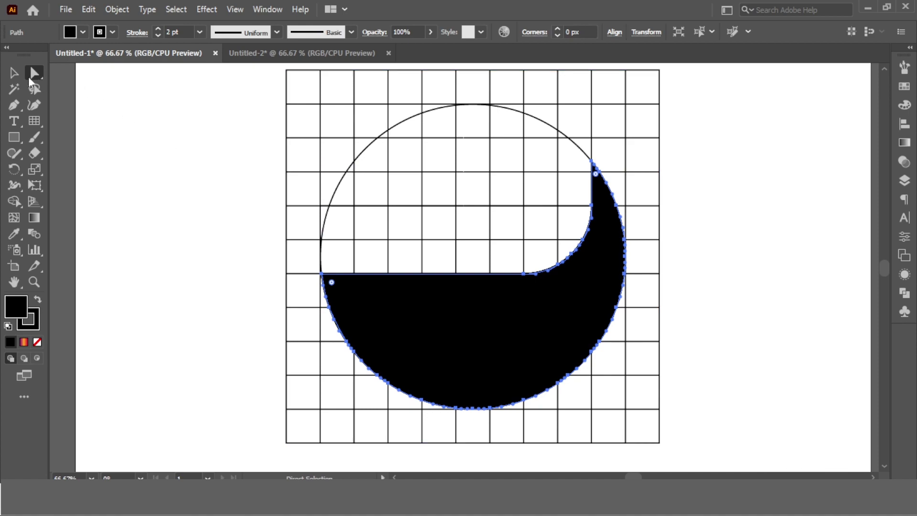
Delete the grid and all other artwork, and paste the copied black shape in front at its original position
key(v)
click(229, 171)
drag(242, 167, 799, 361)
key(Delete)
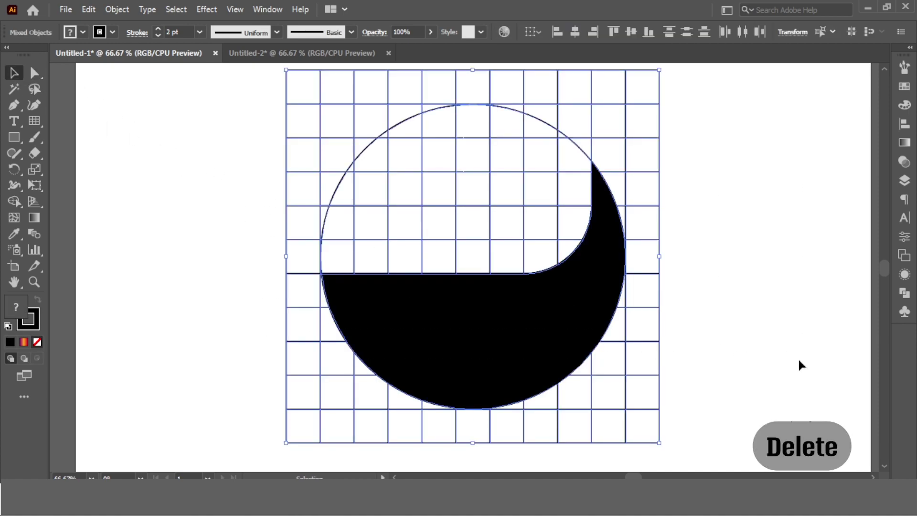
key(ctrl+f)
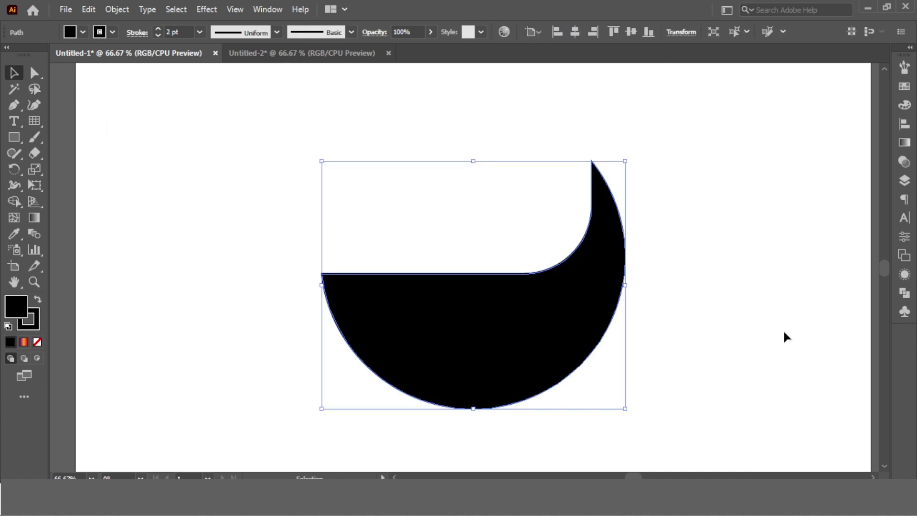
Remove the stroke from the black shape
click(789, 344)
drag(678, 164, 384, 397)
click(112, 32)
click(7, 58)
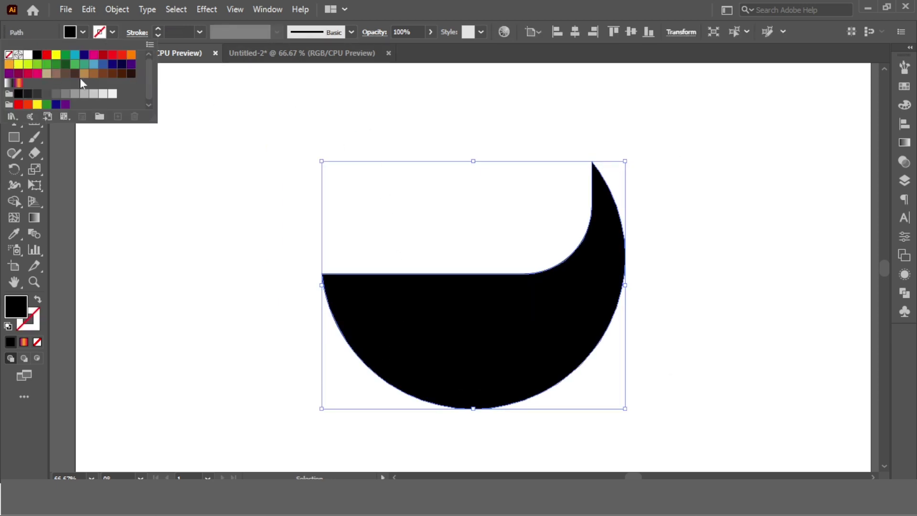
Rotate the black shape 90° clockwise and scale it down proportionally to about half its size
click(630, 182)
click(605, 227)
drag(625, 162, 529, 366)
click(670, 216)
Fill the black shape with the purple, orange and red linear gradient swatch
click(549, 281)
click(75, 34)
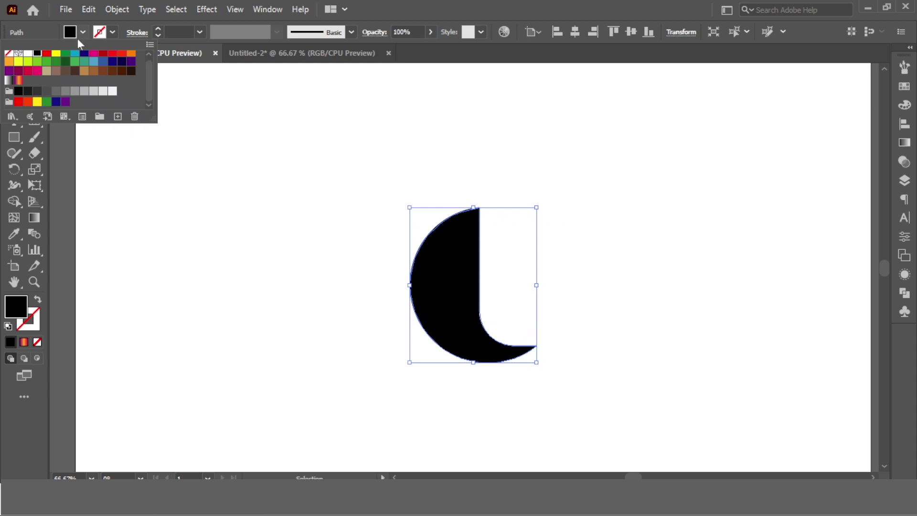
click(19, 80)
click(552, 153)
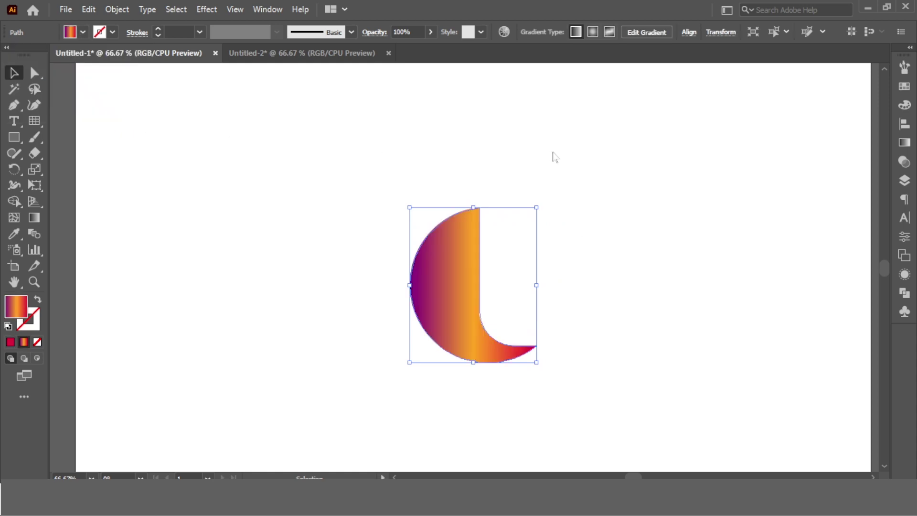
Redirect the shape's gradient to run vertically, from purple at the top to red at the bottom
click(551, 147)
drag(640, 224, 417, 357)
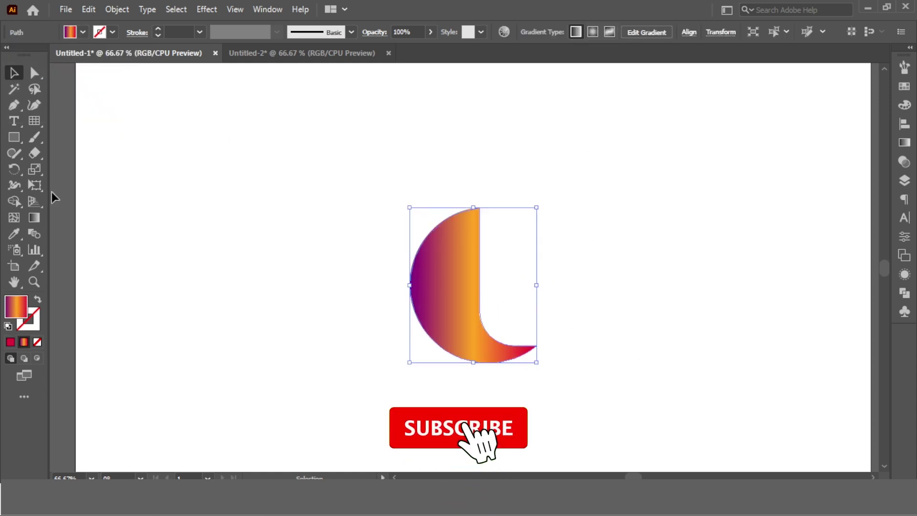
click(34, 218)
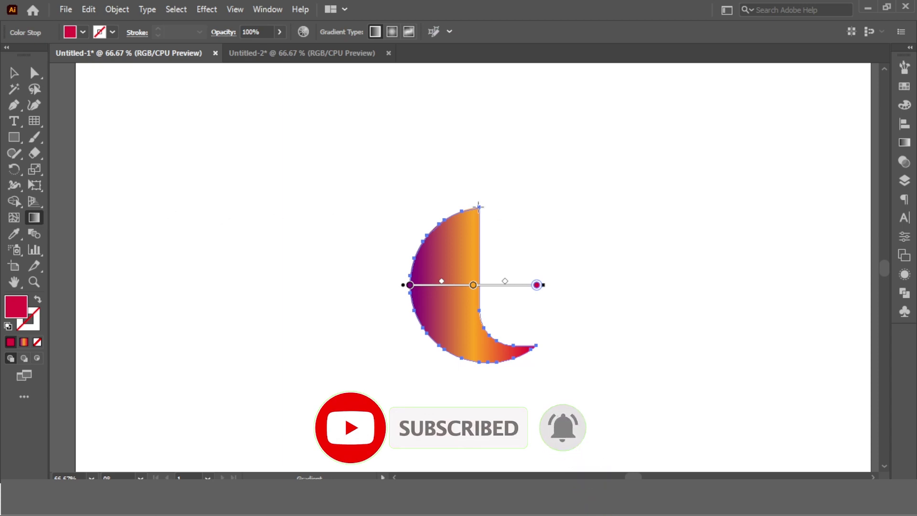
drag(479, 206, 479, 359)
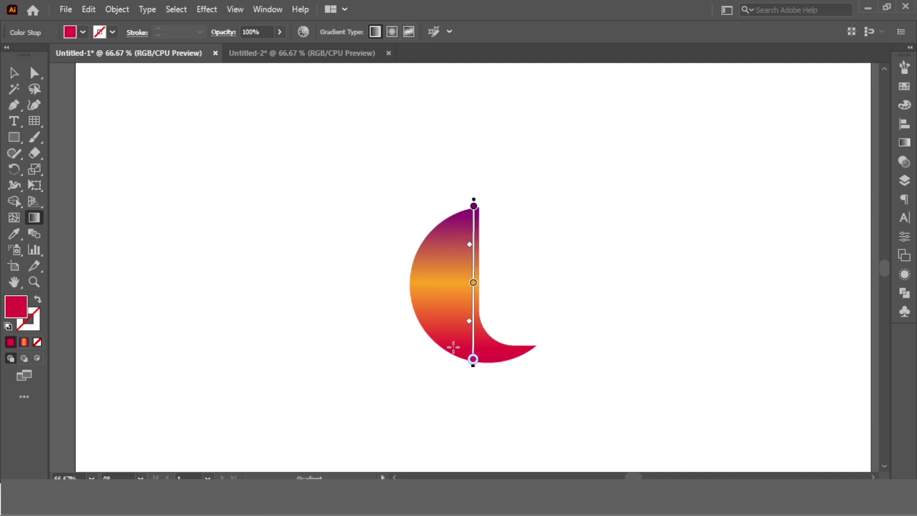
click(14, 72)
click(425, 116)
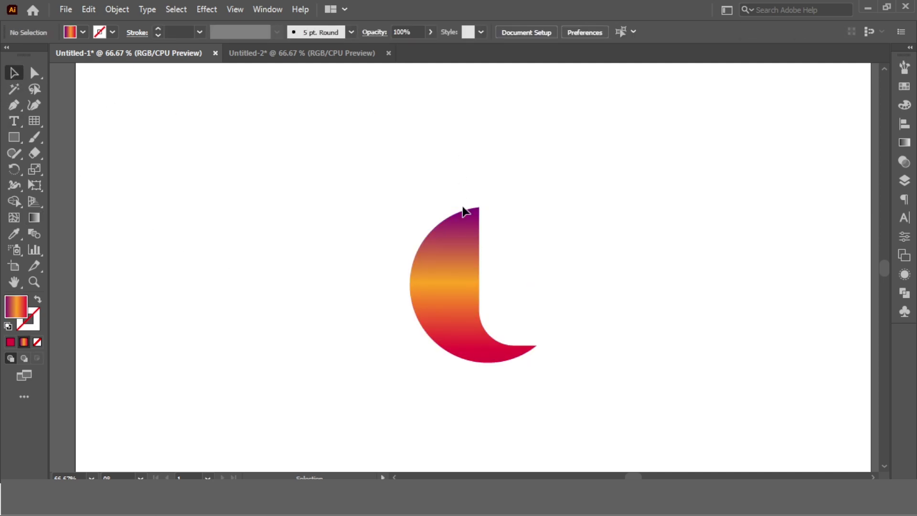
Rotate the gradient shape about 45° counterclockwise and center it horizontally and vertically on the artboard
click(467, 245)
drag(538, 363, 578, 297)
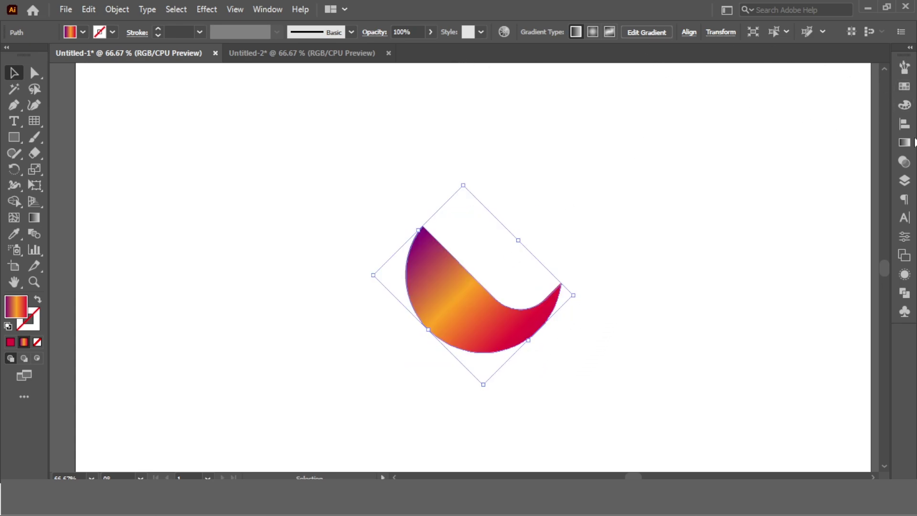
click(904, 124)
click(765, 98)
click(854, 98)
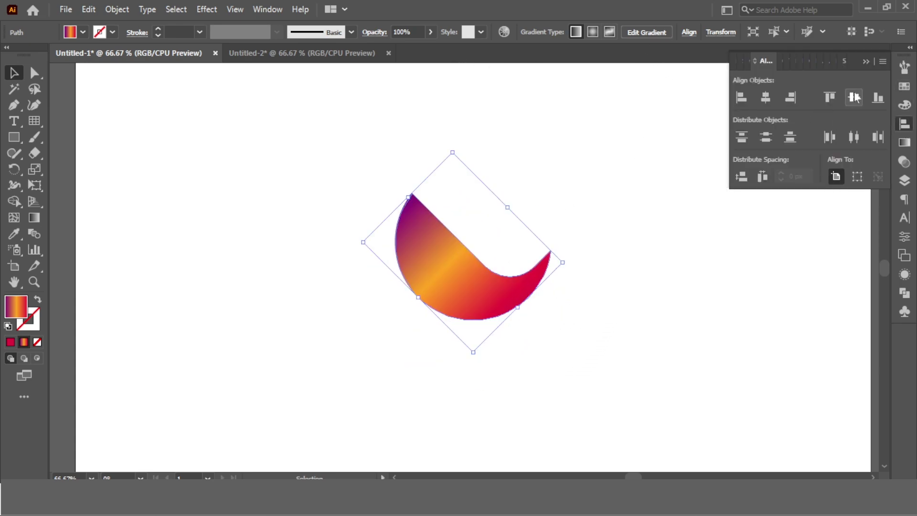
click(866, 61)
click(668, 129)
Move the gradient shape straight up toward the top of the artboard and turn it into a radial repeat
click(397, 252)
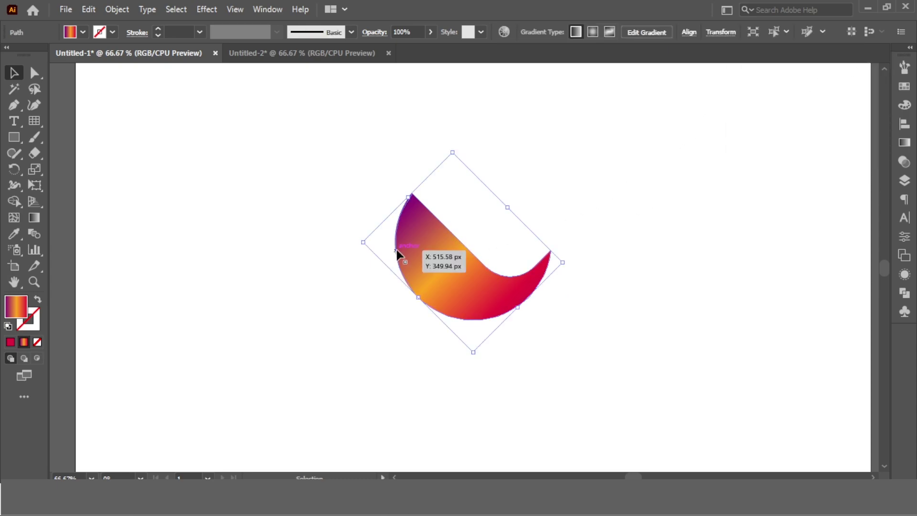
drag(441, 249, 439, 150)
click(116, 9)
mouse_move(257, 381)
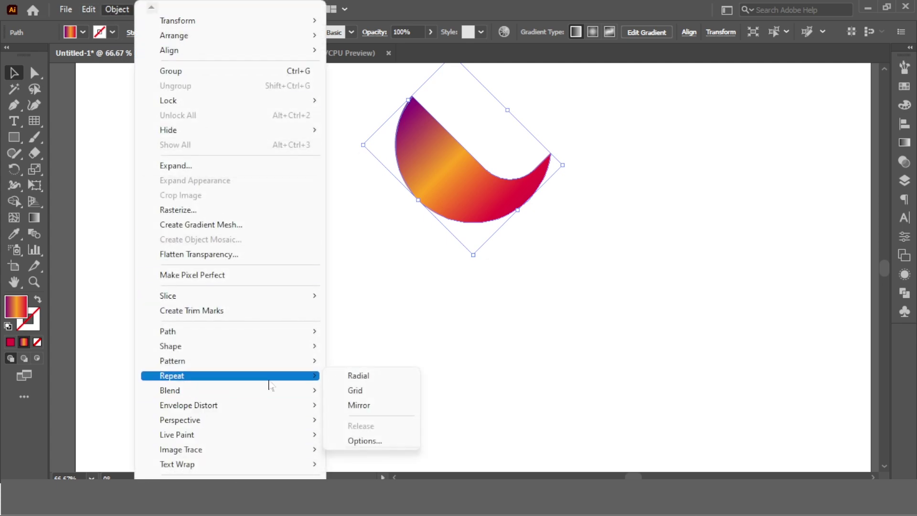
click(358, 375)
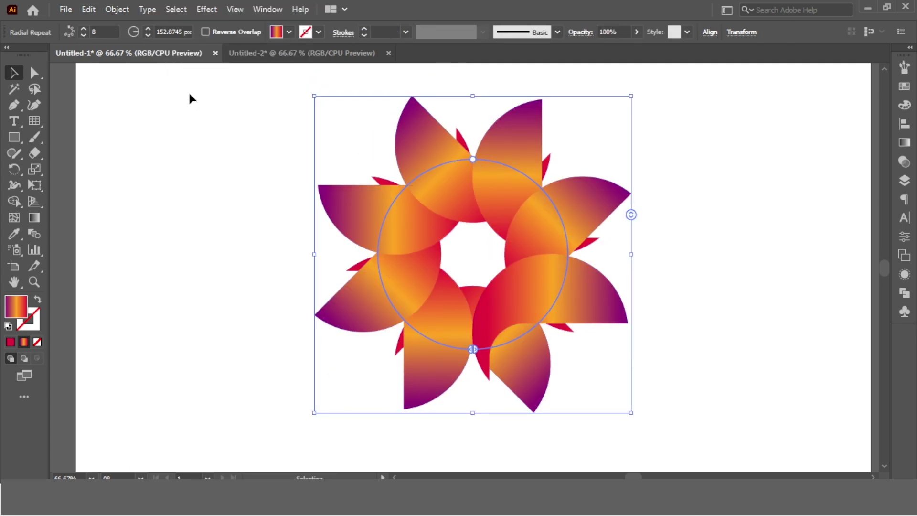
Enable Reverse Overlap on the radial repeat and set its radius to 173 px
click(231, 32)
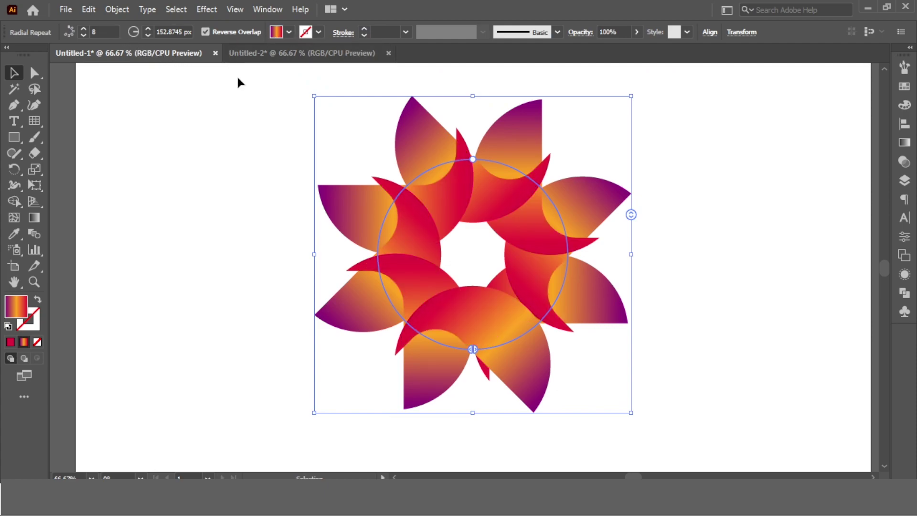
click(164, 31)
key(shift+Up)
key(shift+Up)
key(shift+Up)
key(shift+Up)
key(Down)
key(Down)
key(Down)
key(Down)
key(Down)
key(Down)
key(Down)
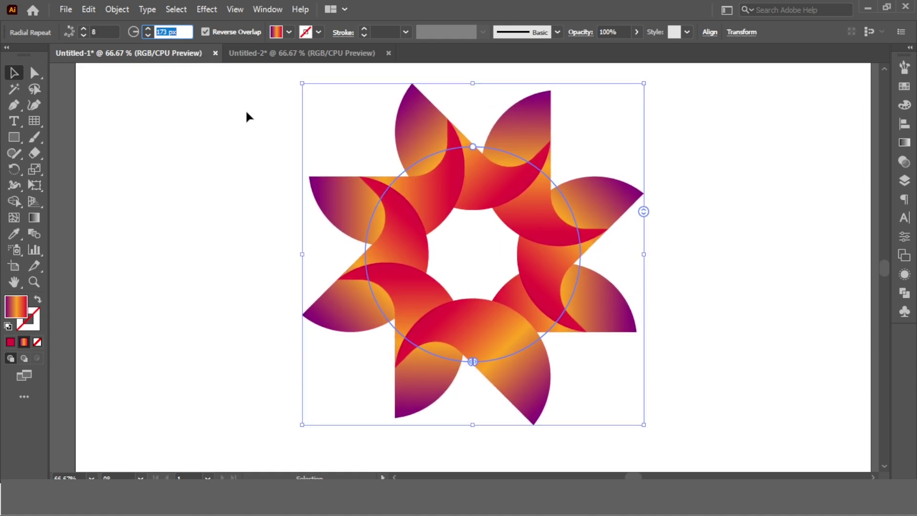
click(237, 106)
Center the radial repeat horizontally and vertically on the artboard
drag(694, 102, 470, 384)
click(904, 124)
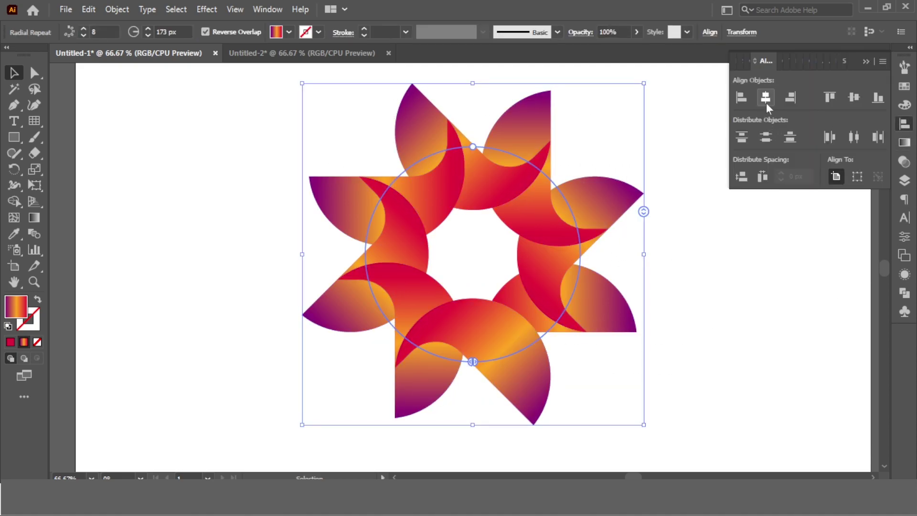
click(854, 98)
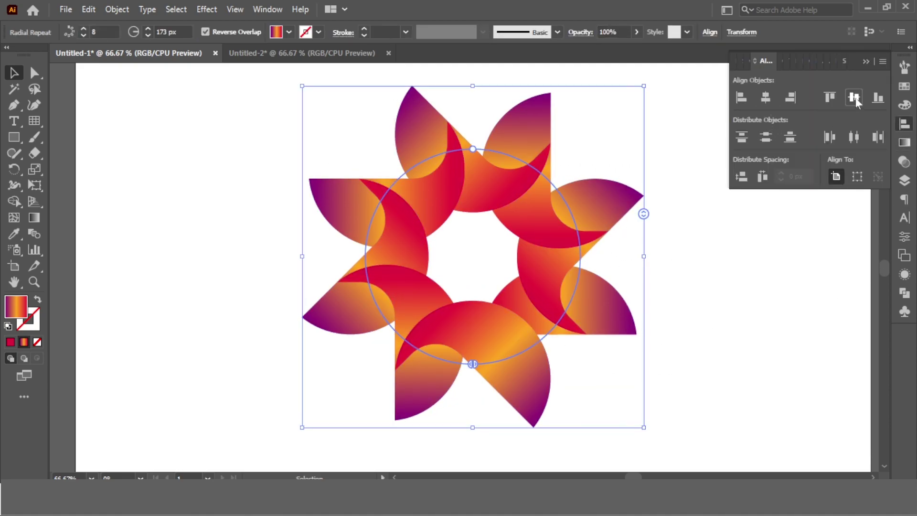
Set the gradient angle of the radial repeat to -30°
click(903, 146)
click(829, 120)
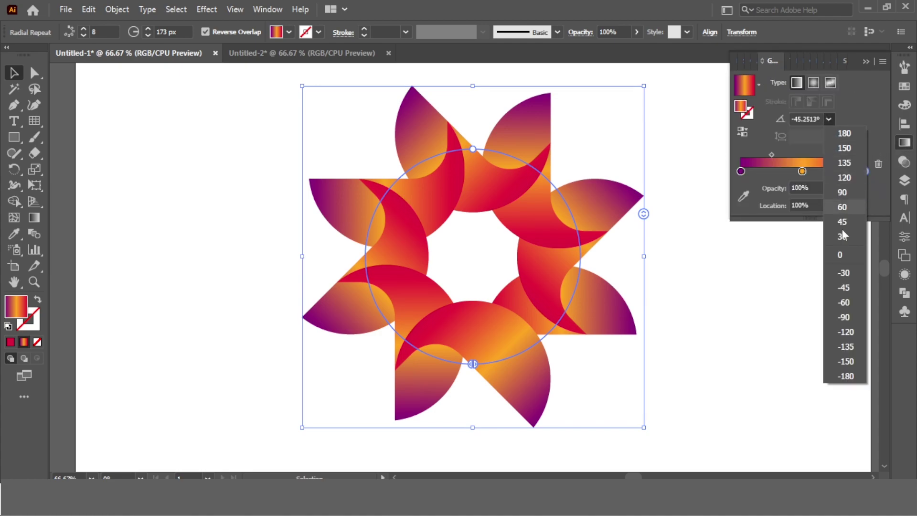
click(844, 311)
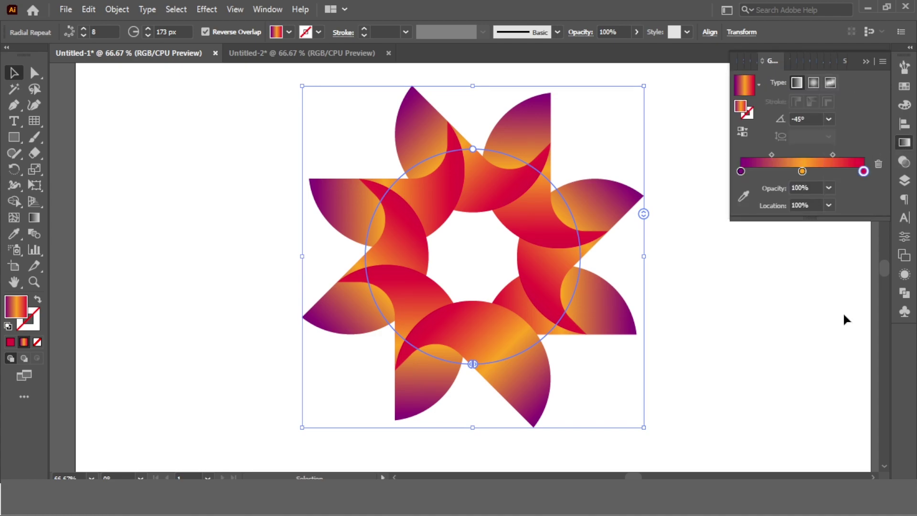
click(829, 120)
click(844, 273)
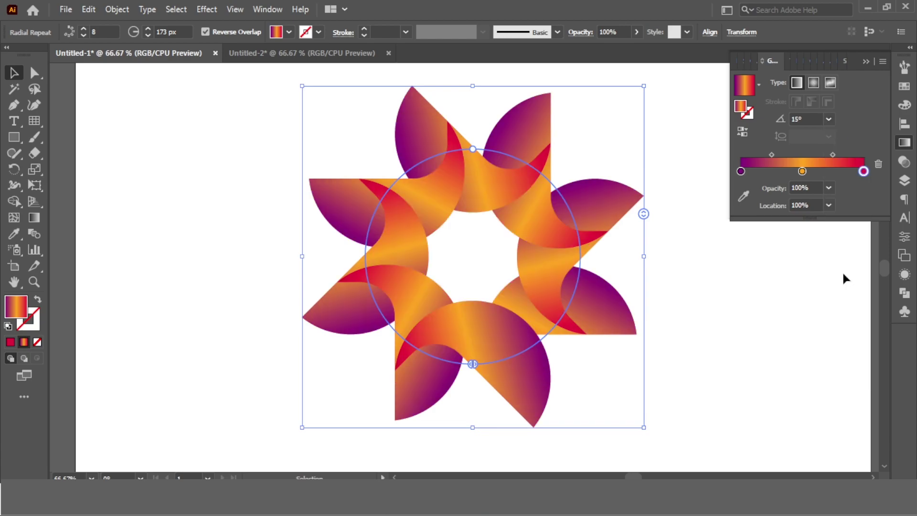
click(680, 277)
Isolate the petal inside the radial repeat, set its blending mode to Color Dodge and exit isolation
click(569, 225)
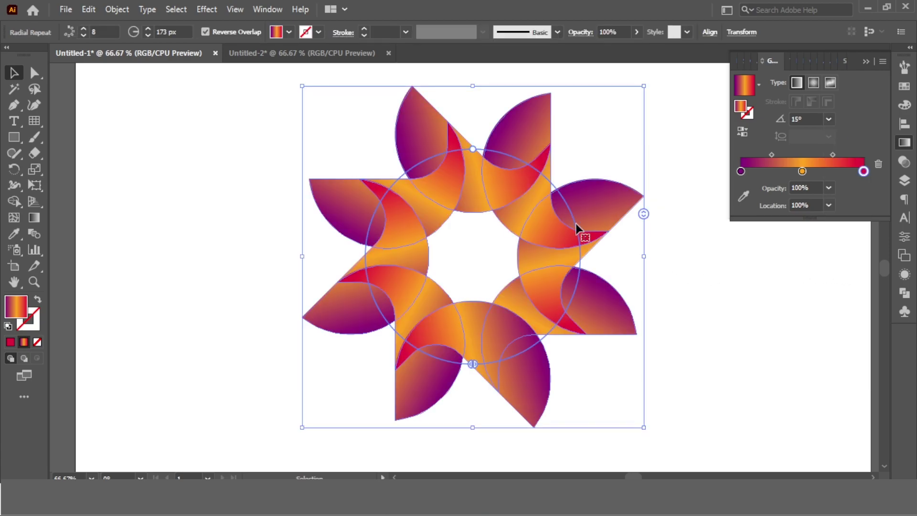
double_click(524, 128)
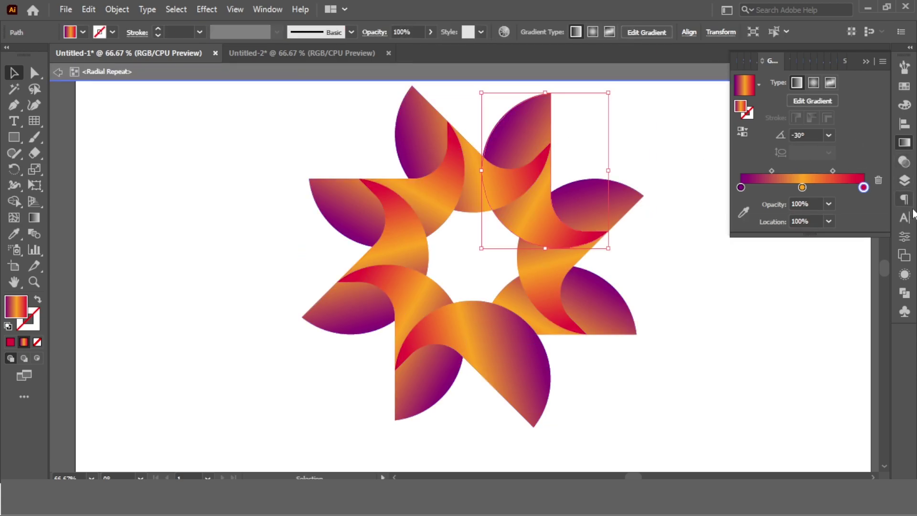
click(905, 163)
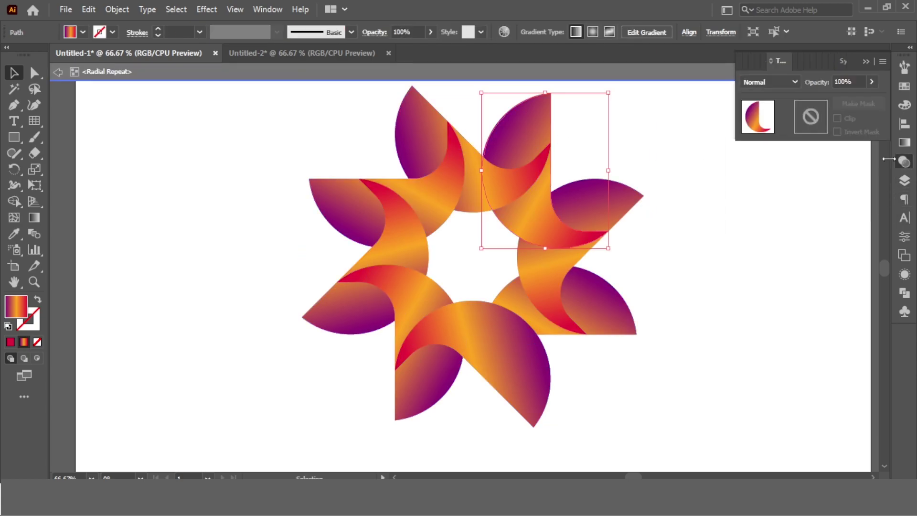
click(793, 82)
key(Escape)
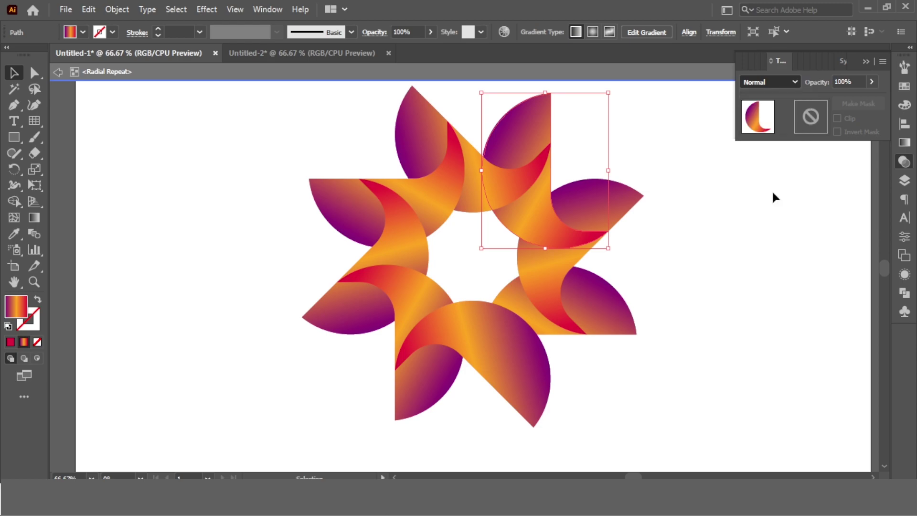
key(Down)
key(Down)
key(Down)
key(Down)
key(Down)
key(Down)
double_click(679, 226)
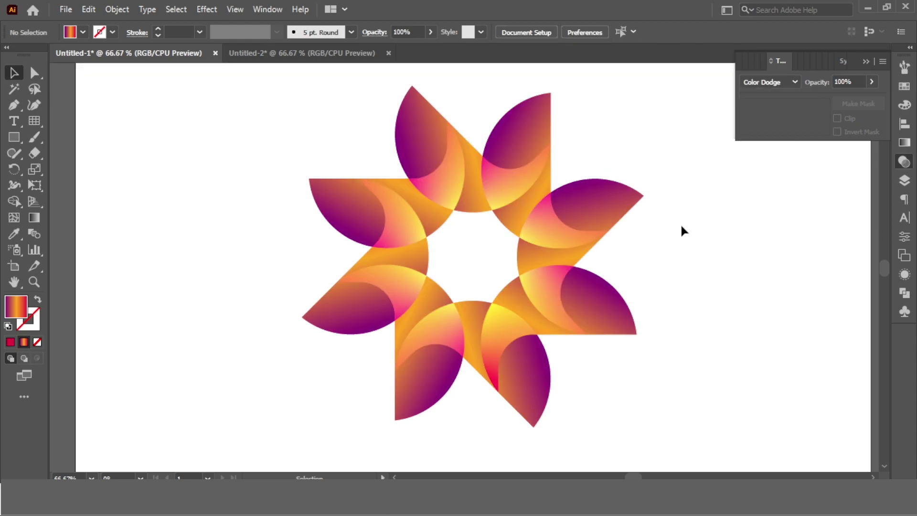
click(865, 61)
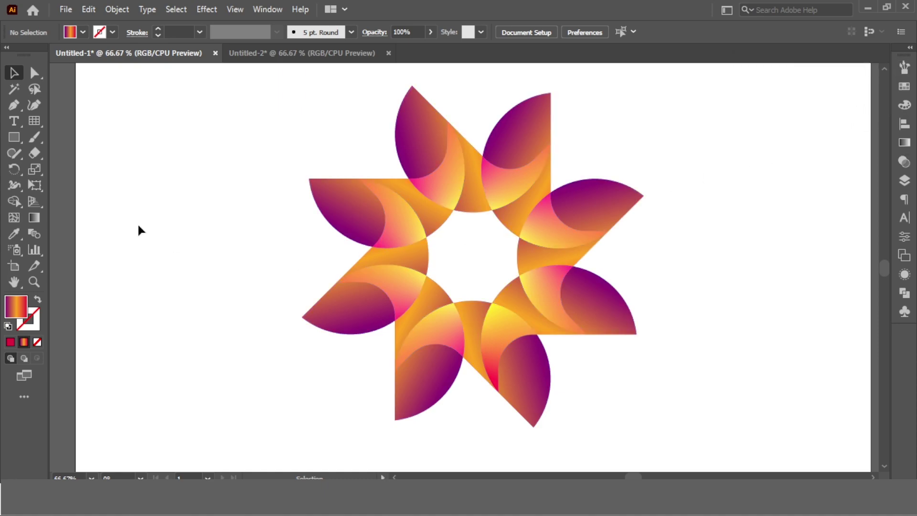
Draw a gradient-filled rectangle that covers the whole artboard
drag(19, 138, 48, 138)
scroll(220, 176, down, 1)
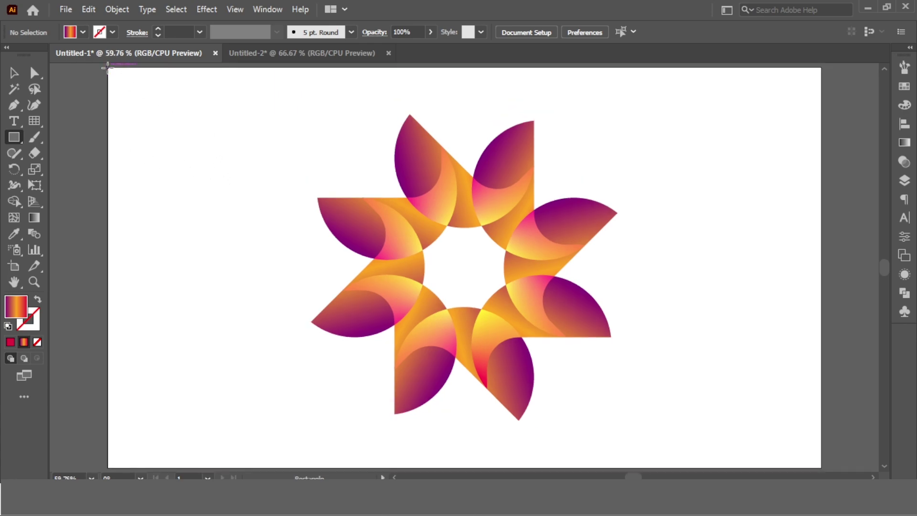
drag(108, 70, 167, 180)
key(ctrl+z)
drag(109, 68, 820, 467)
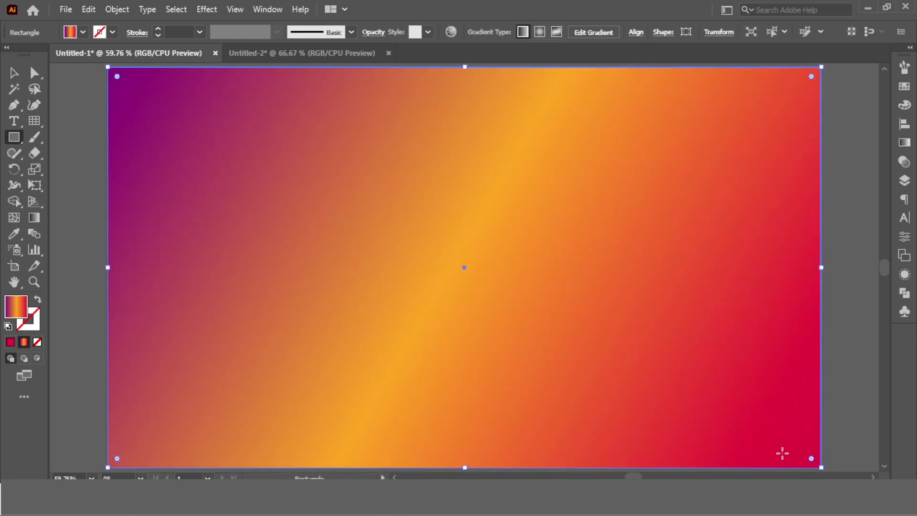
Send the artboard-sized rectangle to the back, behind the flower
click(14, 73)
right_click(476, 129)
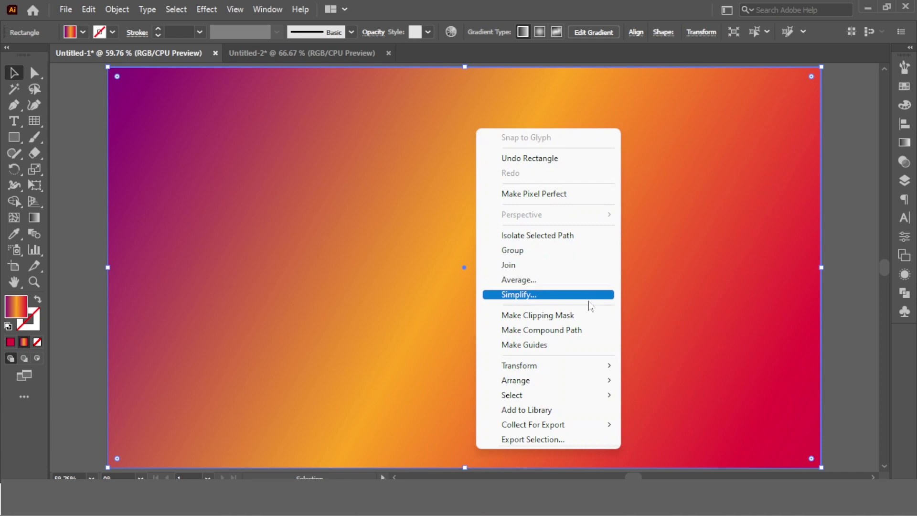
mouse_move(606, 380)
click(702, 424)
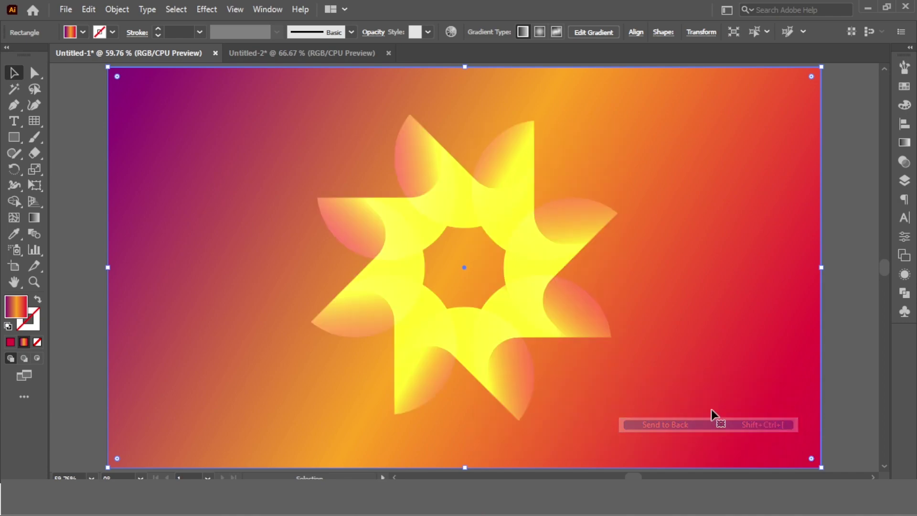
click(845, 253)
Set the background rectangle's gradient angle to 90°
click(706, 189)
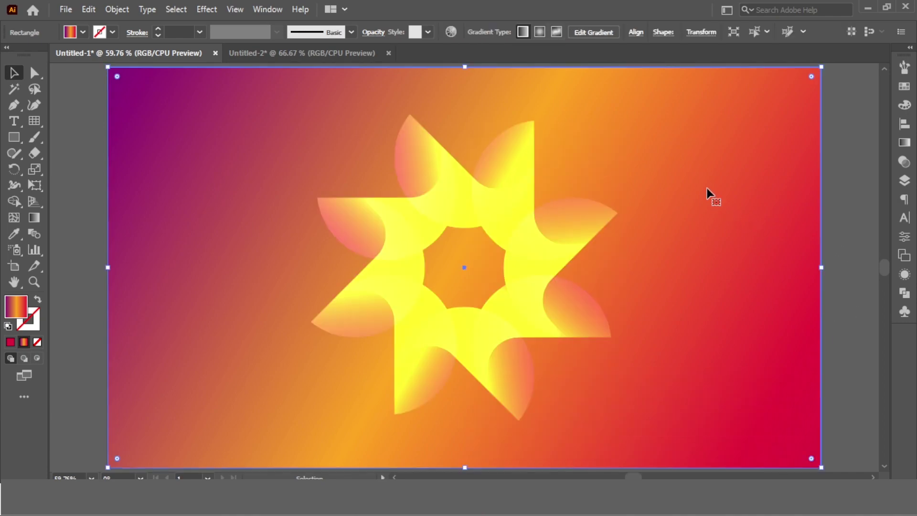
click(897, 143)
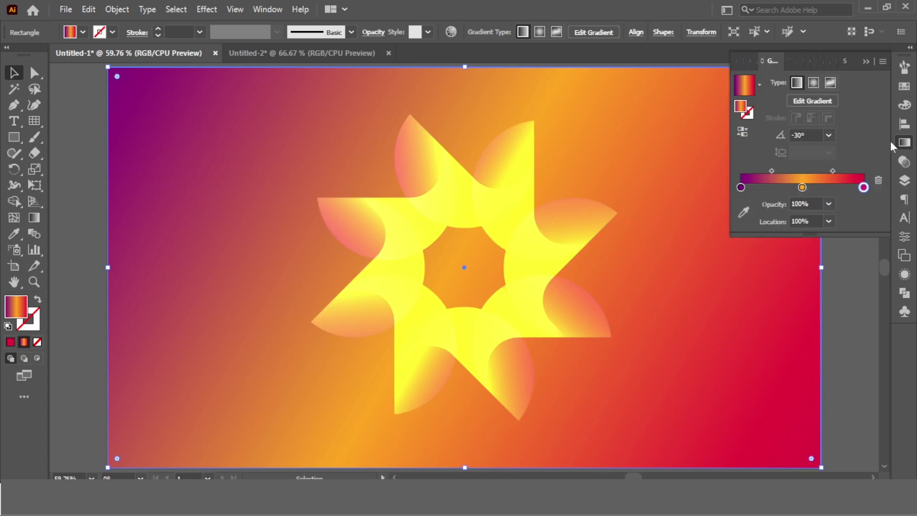
click(806, 135)
text(9)
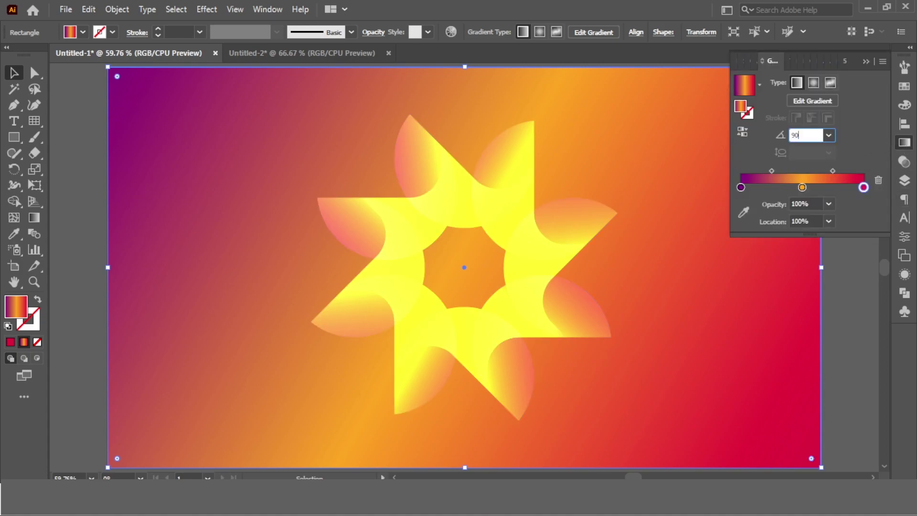
text(0)
key(Return)
click(866, 61)
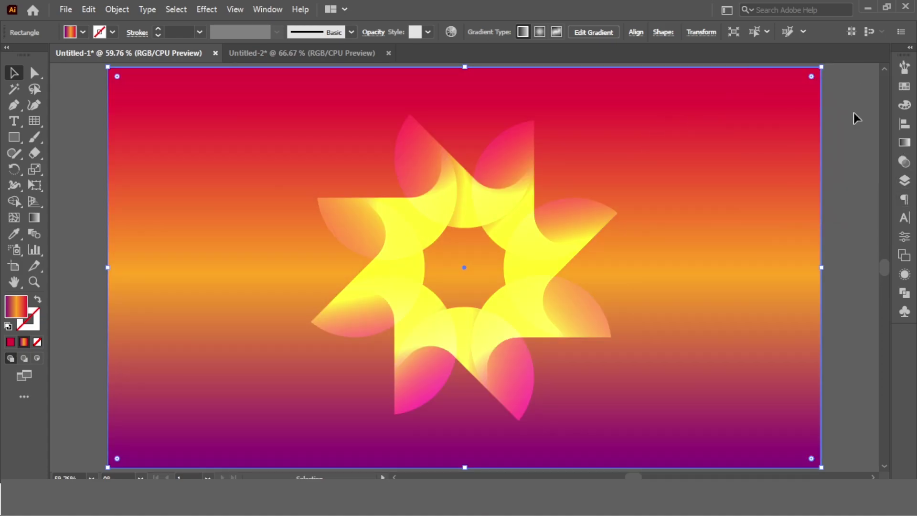
click(844, 189)
click(578, 229)
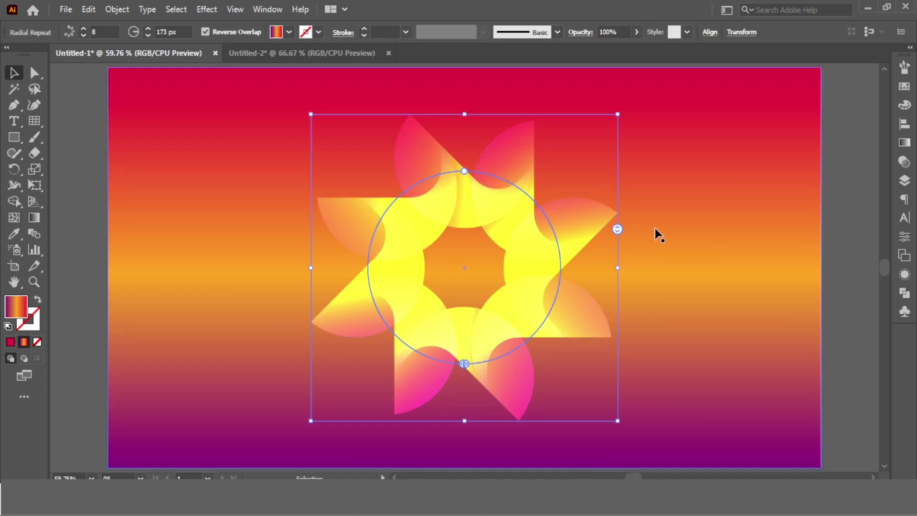
click(842, 181)
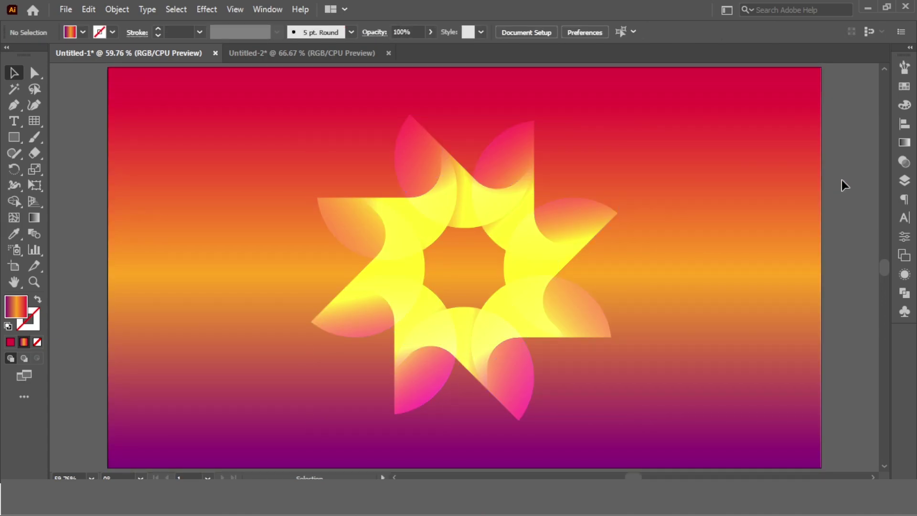
Try the Darken, Multiply and Lighten blending modes on the background rectangle and return it to Normal
click(786, 161)
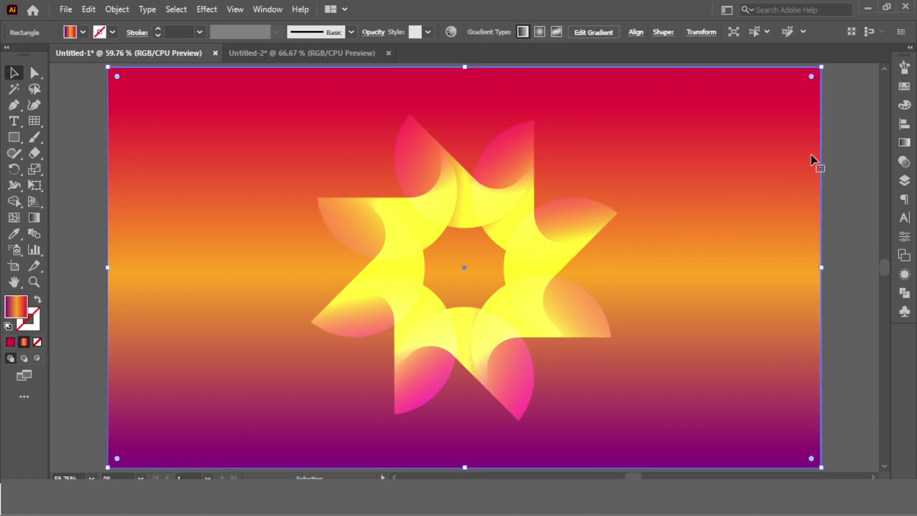
click(904, 163)
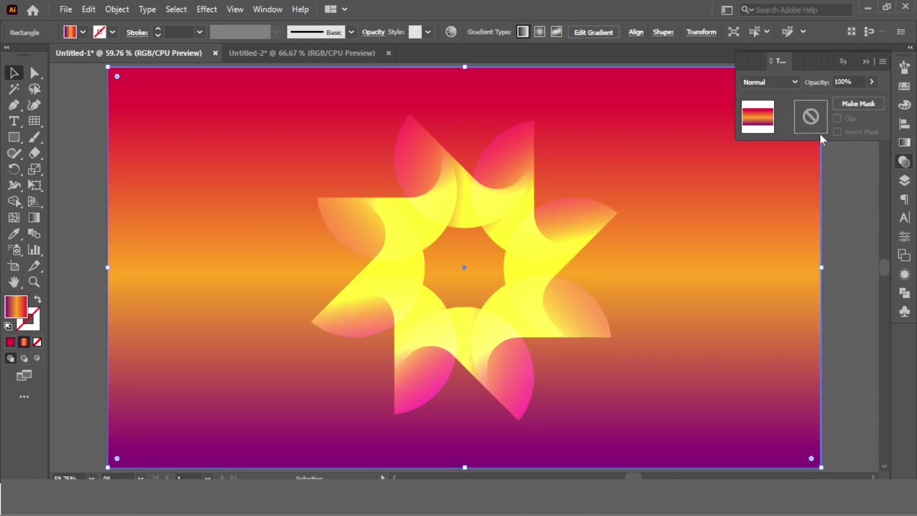
click(783, 80)
click(772, 114)
click(787, 82)
click(773, 126)
click(786, 85)
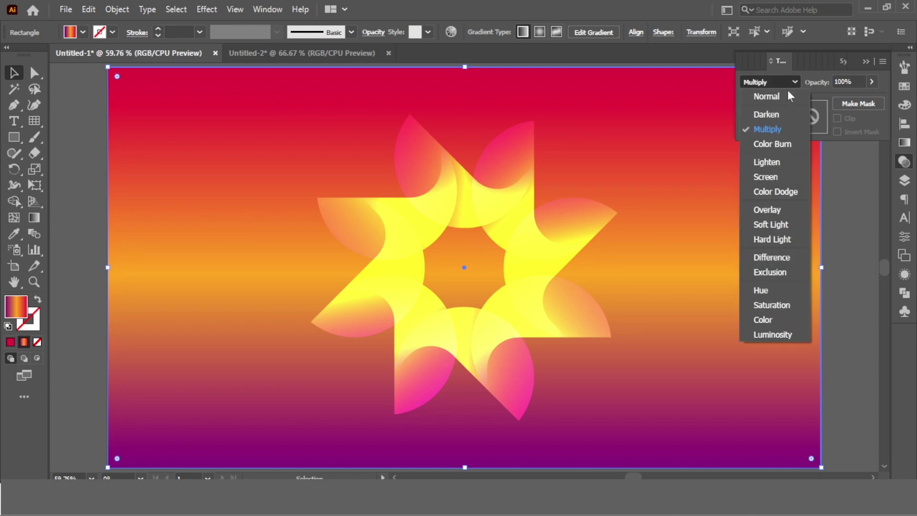
click(768, 160)
click(786, 82)
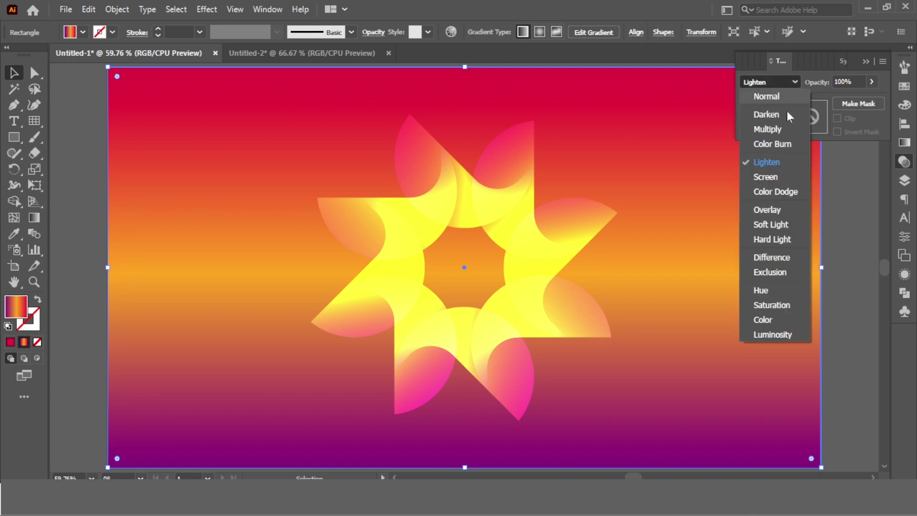
click(764, 96)
click(841, 235)
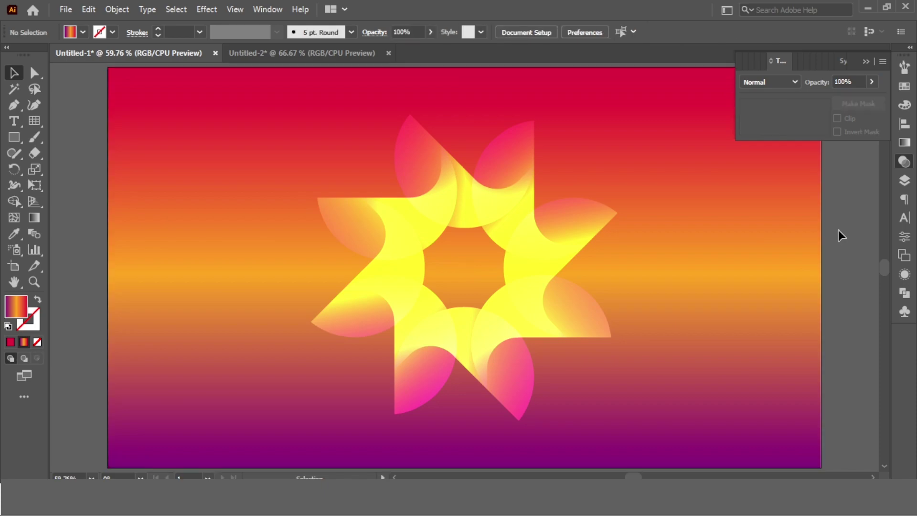